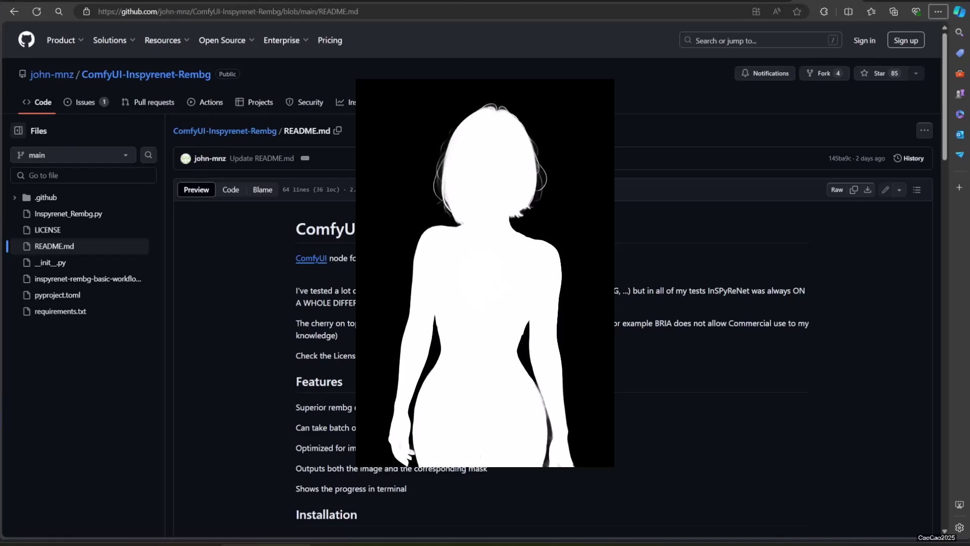
scroll(555, 177, "down", 3)
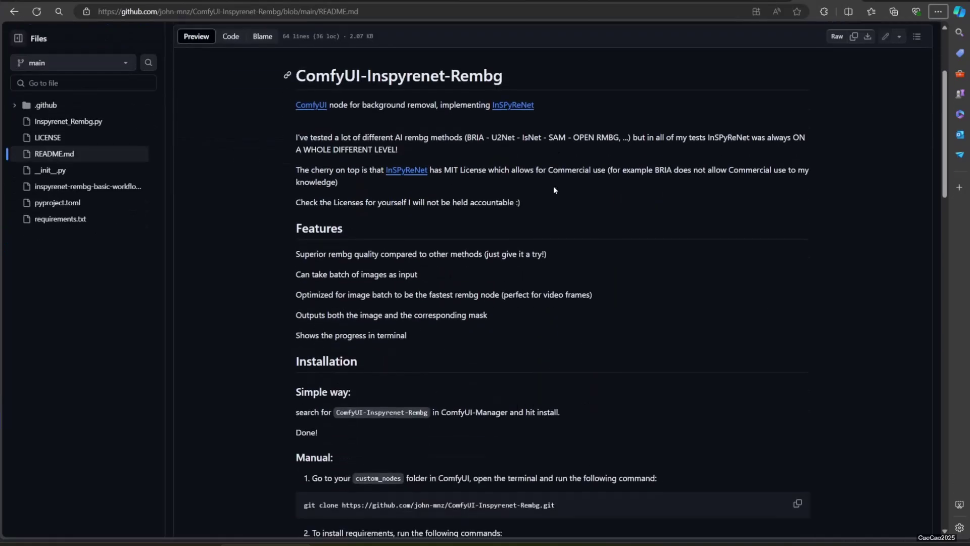
scroll(552, 189, "down", 2)
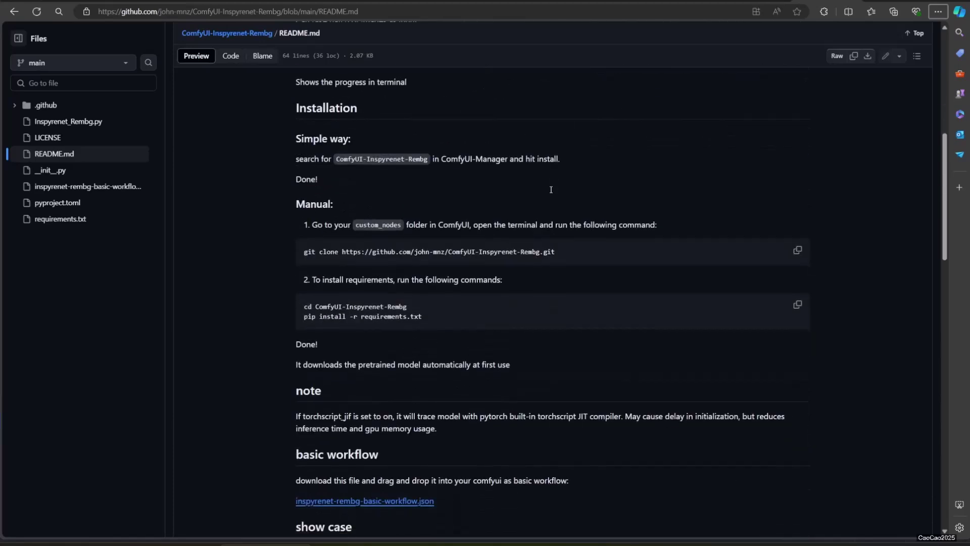
scroll(550, 197, "up", 3)
scroll(542, 208, "up", 3)
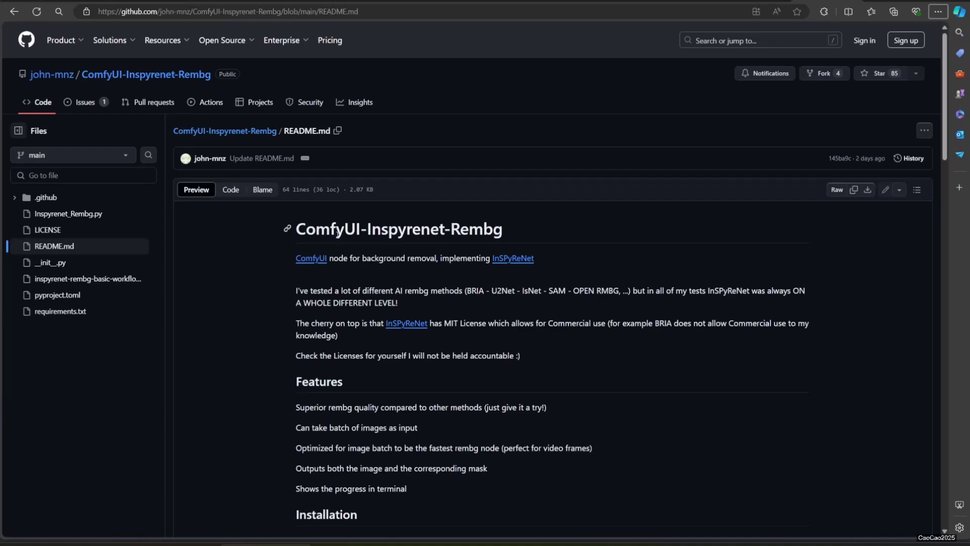
scroll(507, 385, "down", 3)
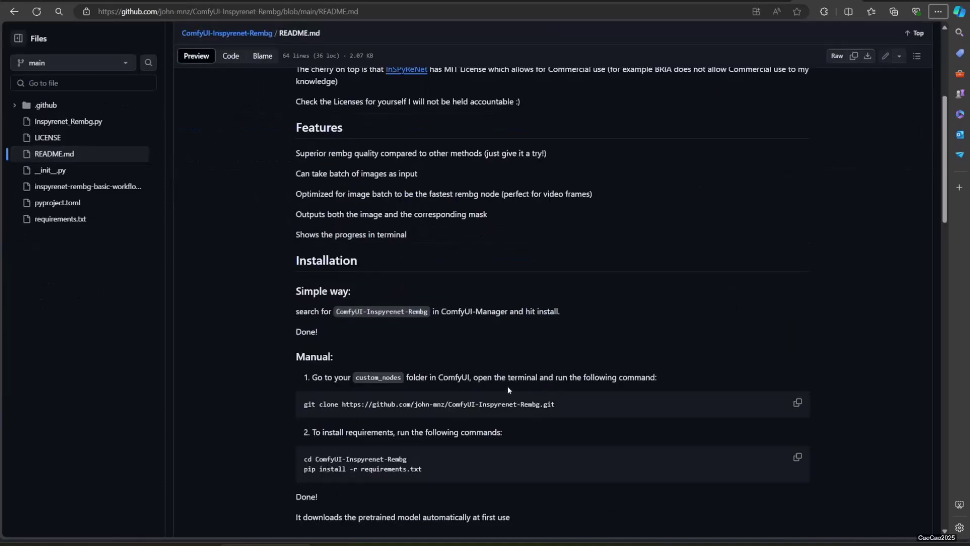
scroll(507, 385, "down", 2)
Step: Install ComfyUI-Inspyrenet-Rembg from its GitHub URL through Manager's Install via Git URL
left_click_drag(342, 251, 568, 261)
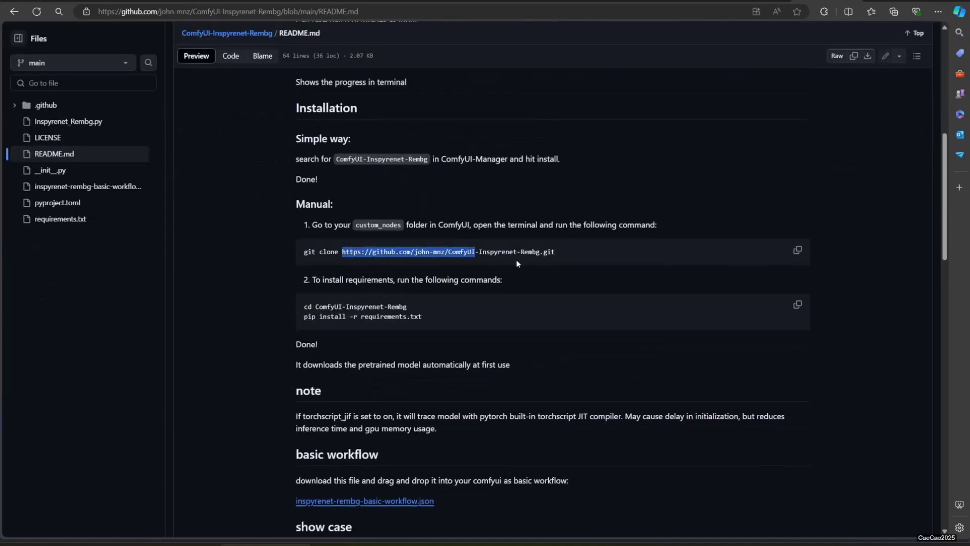
left_click(602, 255)
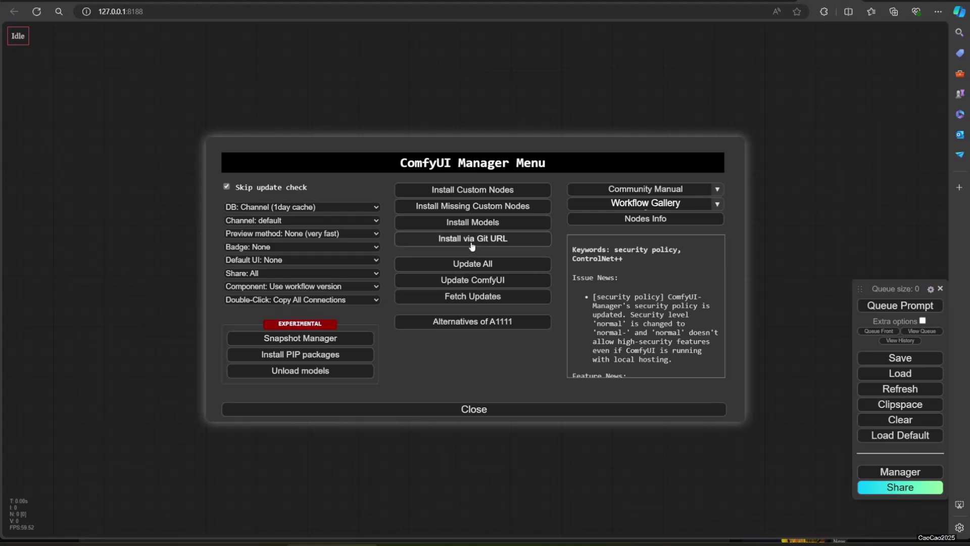
left_click(472, 238)
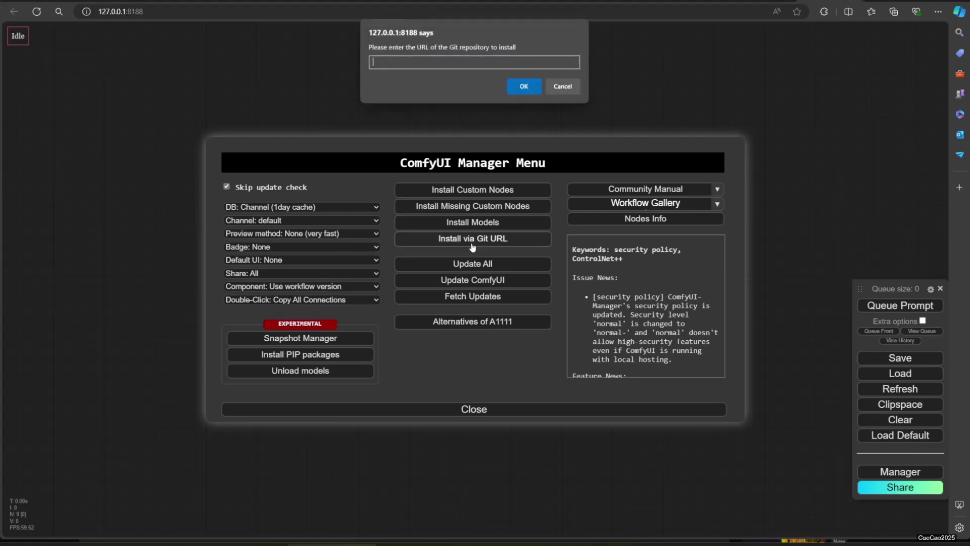
type("https://github.com/john-mnz/ComfyUI-Inspyrenet-Rembg.git")
left_click(523, 88)
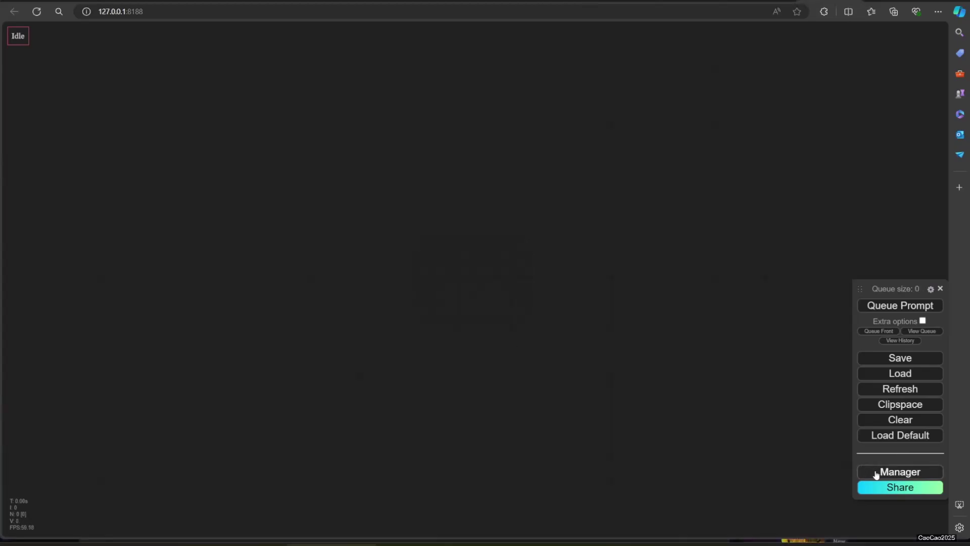
Step: Add Load Image and Inspyrenet Rembg nodes, linking the loaded image into Rembg
double_click(288, 262)
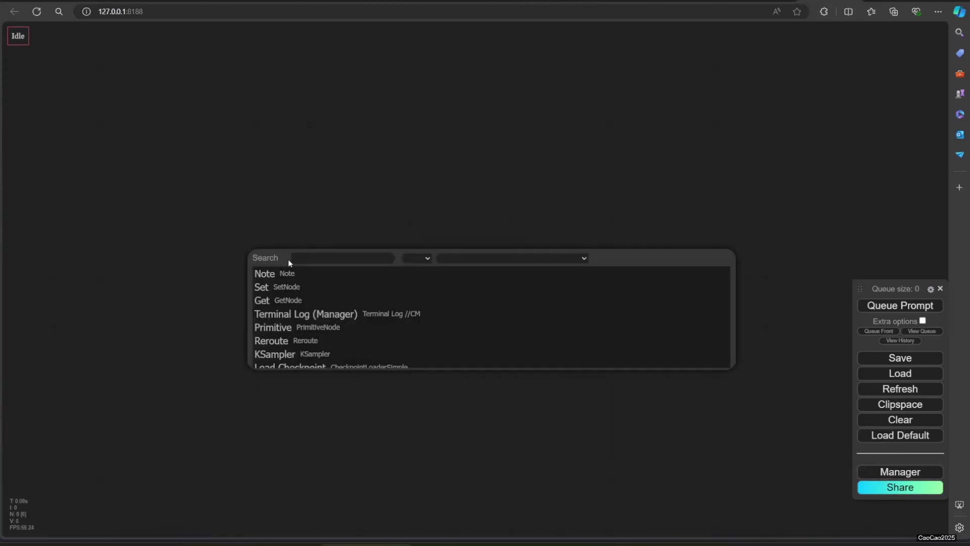
type("load i,")
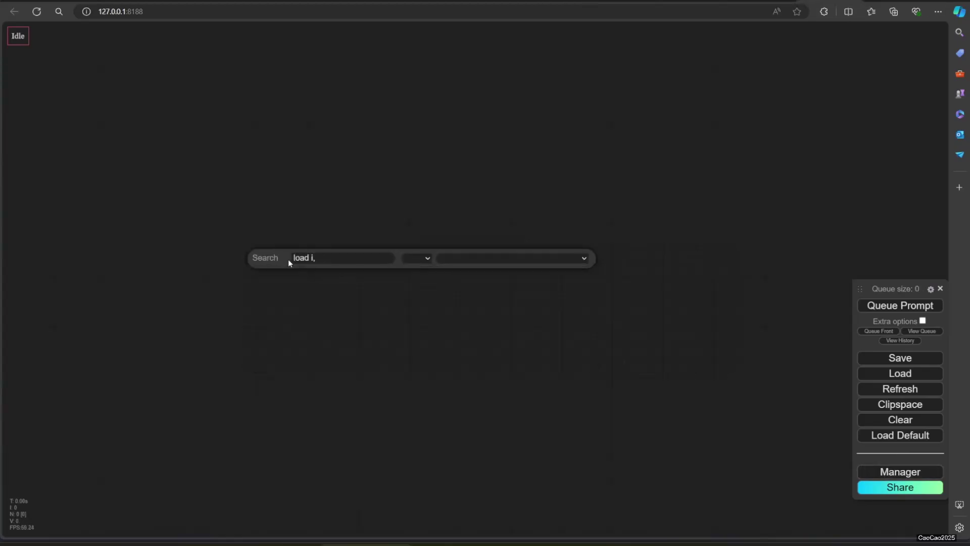
key("BackSpace")
key("Return")
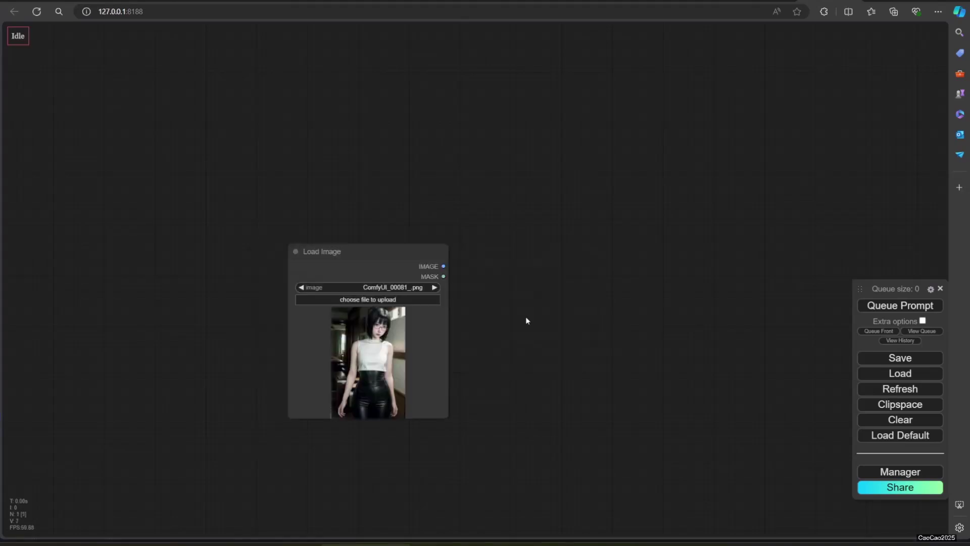
double_click(525, 316)
type("rembg")
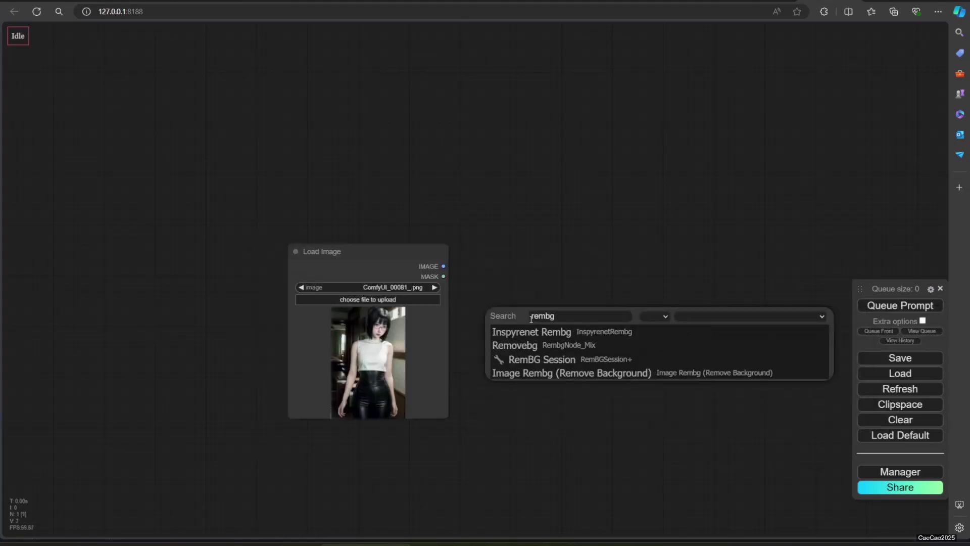
left_click(538, 328)
left_click_drag(542, 318, 513, 251)
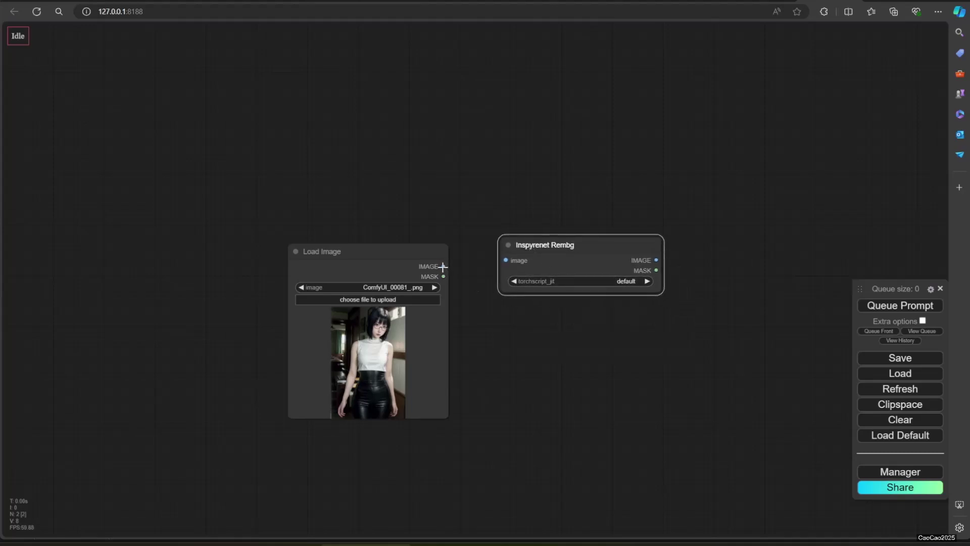
left_click_drag(444, 266, 505, 261)
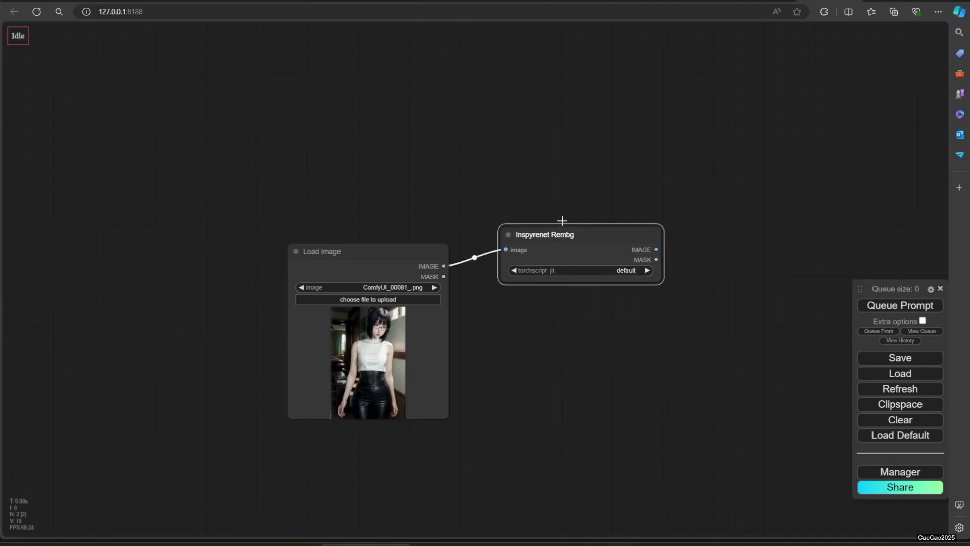
left_click_drag(560, 245, 549, 189)
Step: Send the Rembg IMAGE to a Preview Image and its MASK to Convert Mask to Image
double_click(694, 234)
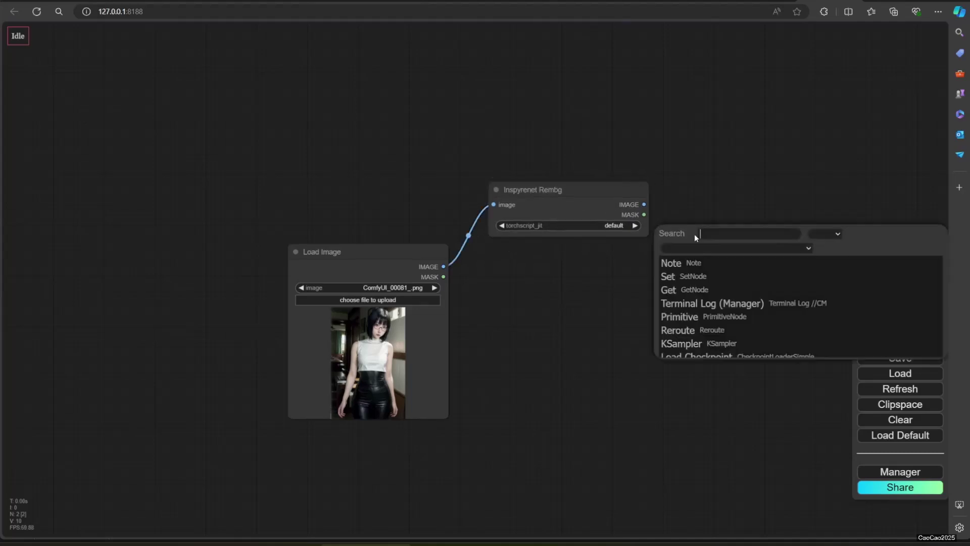
type("image")
left_click(690, 290)
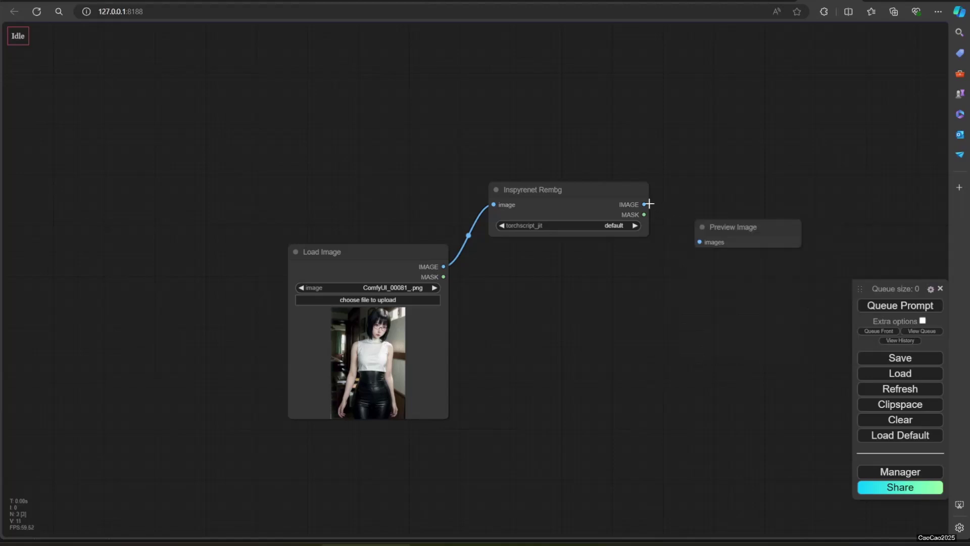
mouse_move(644, 203)
left_mouse_down()
mouse_move(699, 241)
mouse_move(731, 140)
left_mouse_up()
double_click(660, 282)
type("mask")
left_click(713, 383)
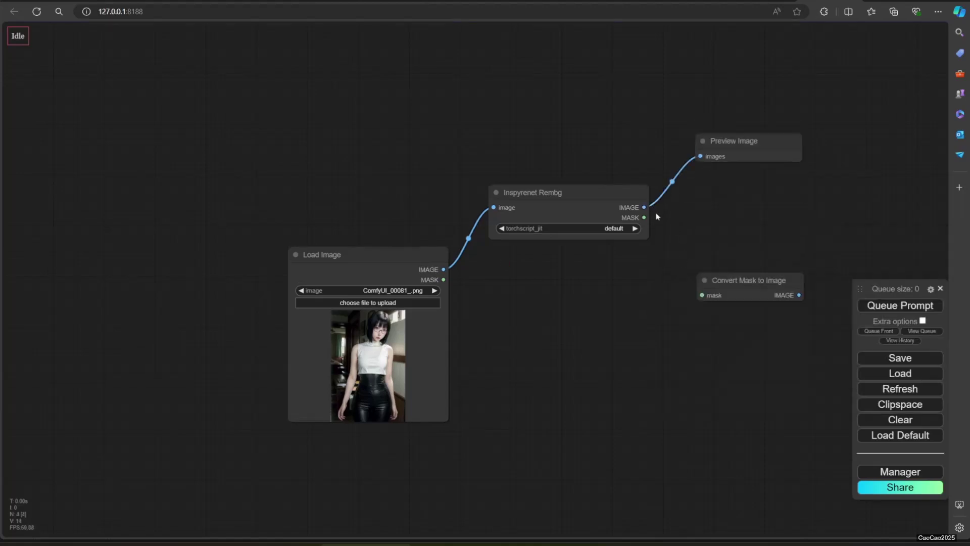
left_click_drag(644, 218, 701, 295)
Step: Duplicate the preview for the converted mask and queue the workflow
left_click(728, 139)
key("ctrl+c")
key("ctrl+v")
left_click_drag(720, 306, 817, 157)
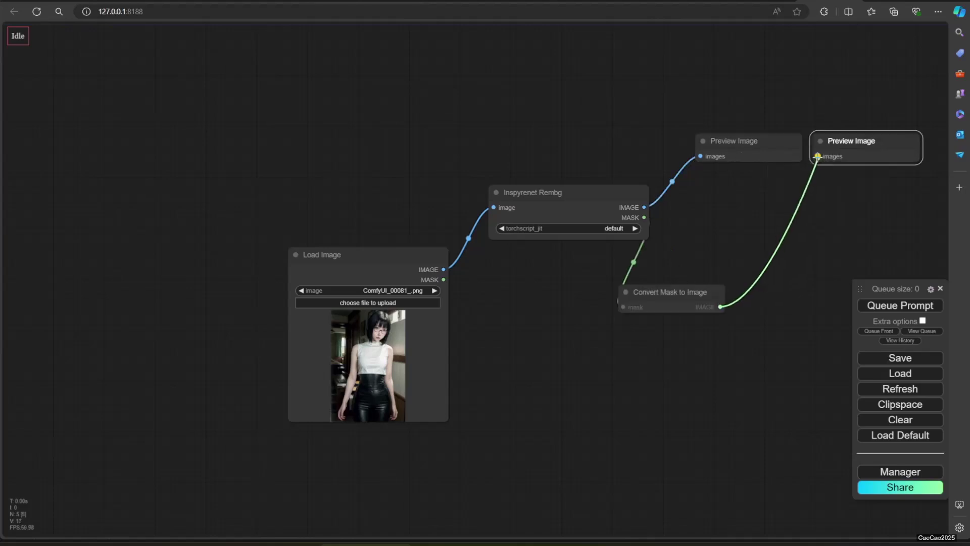
left_click_drag(605, 355, 406, 383)
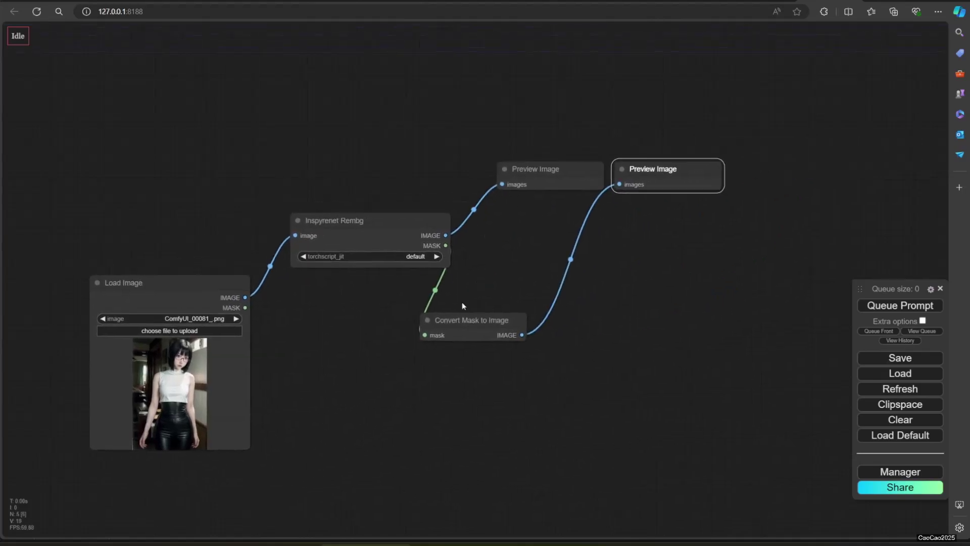
left_click_drag(464, 319, 470, 89)
left_click(900, 305)
scroll(590, 391, "up", 2)
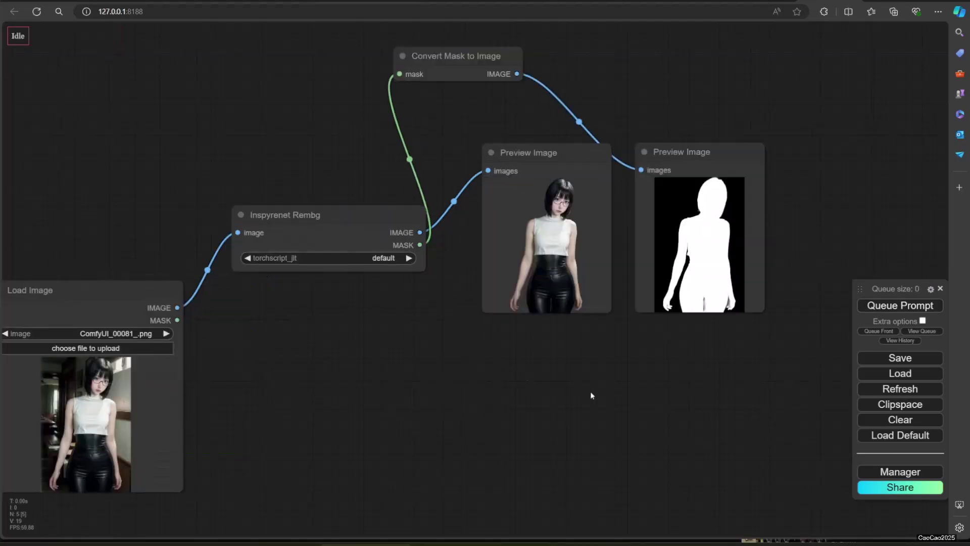
scroll(590, 391, "up", 3)
scroll(398, 389, "down", 1)
Step: Rerun background removal on new portraits, including the leather-jacket and orange-dress images
mouse_move(359, 377)
left_mouse_down()
mouse_move(480, 409)
mouse_move(584, 368)
mouse_move(541, 394)
left_mouse_up()
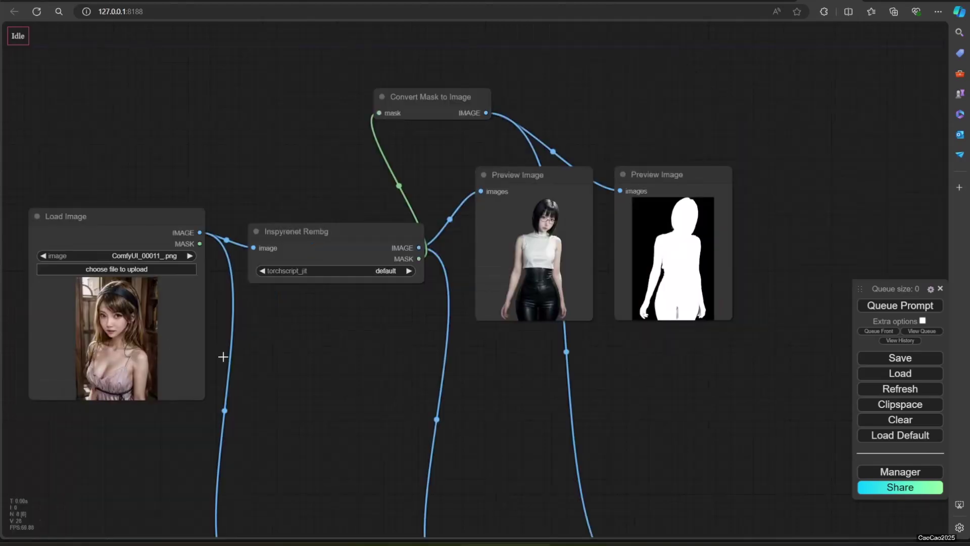
left_click(900, 305)
mouse_move(462, 403)
left_mouse_down()
mouse_move(624, 426)
mouse_move(451, 437)
left_mouse_up()
scroll(416, 422, "up", 2)
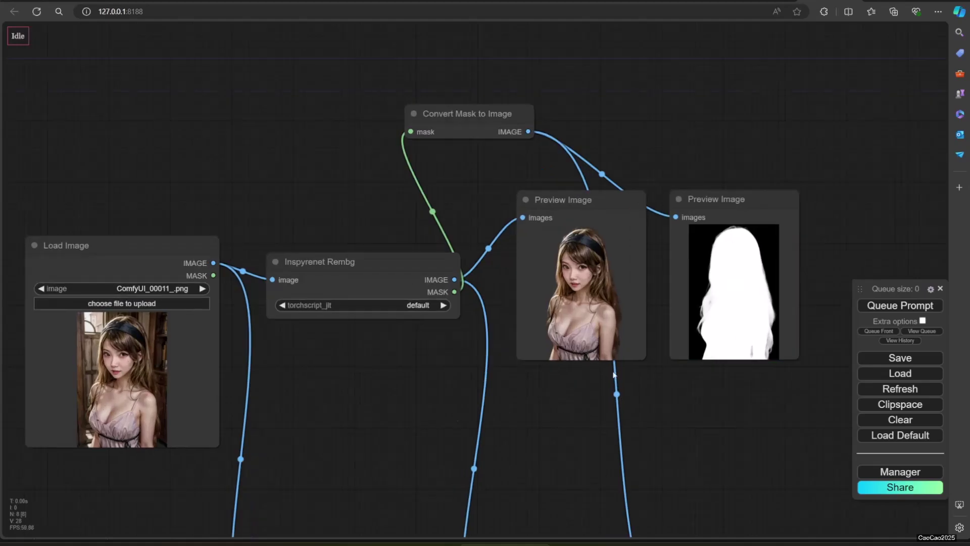
scroll(639, 341, "up", 3)
scroll(636, 346, "up", 2)
scroll(584, 459, "down", 2)
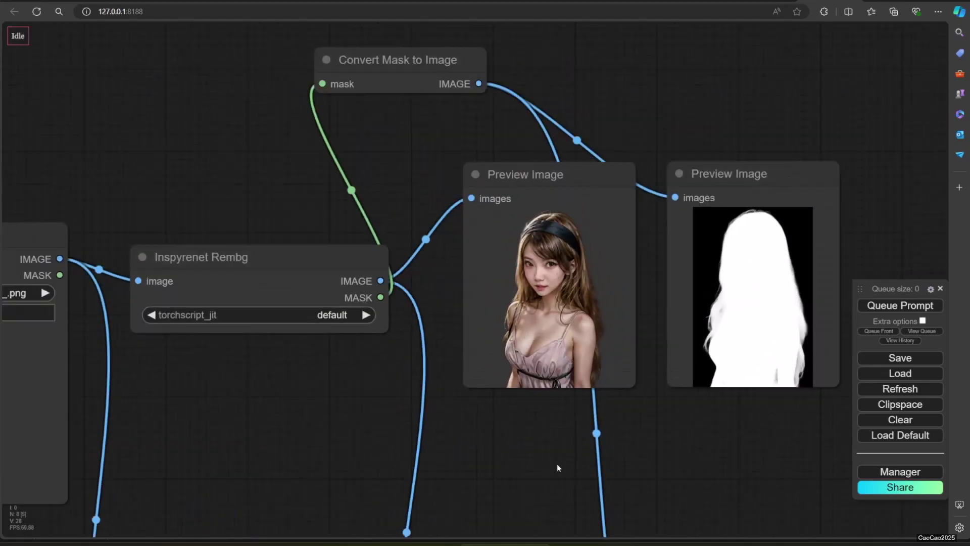
mouse_move(522, 480)
left_mouse_down()
mouse_move(692, 438)
mouse_move(709, 438)
mouse_move(610, 454)
mouse_move(796, 451)
left_mouse_up()
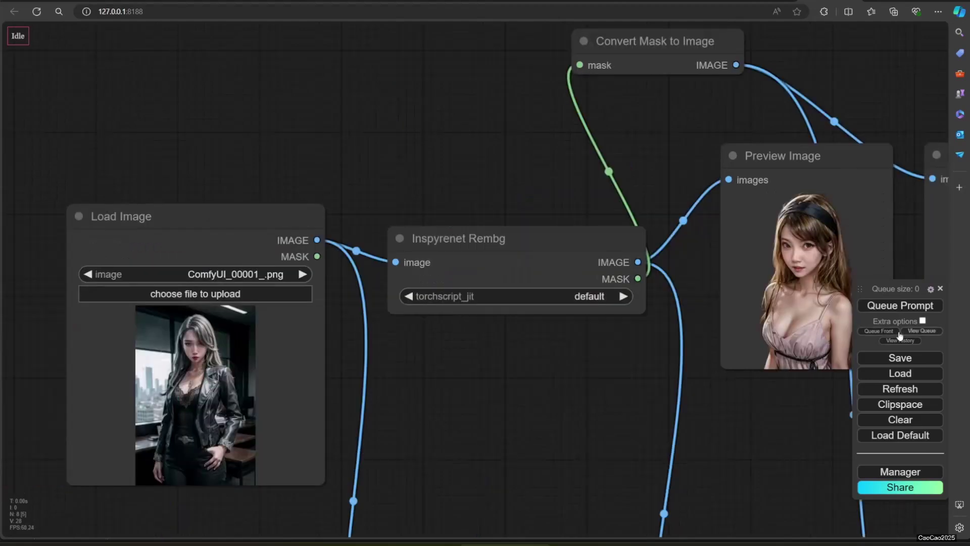
left_click(886, 307)
left_click_drag(601, 428, 367, 444)
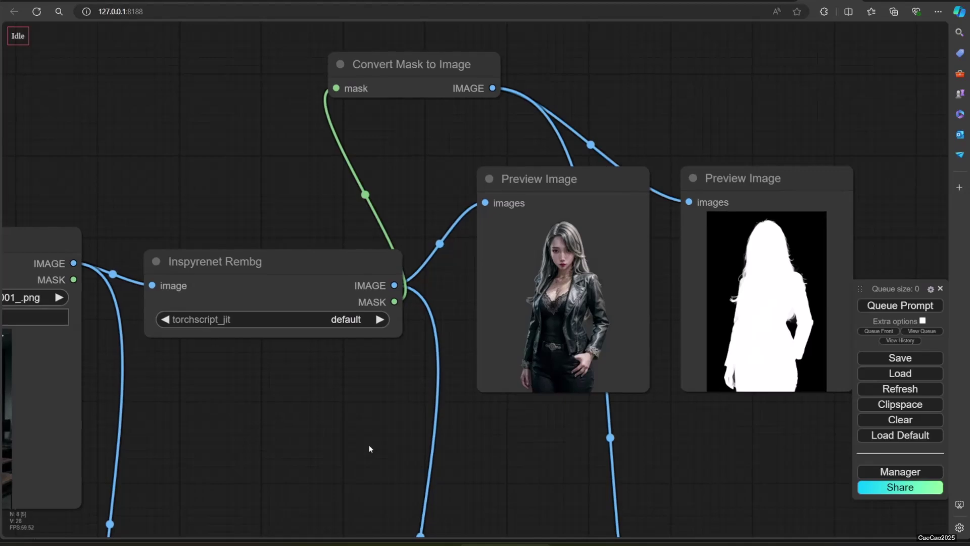
scroll(788, 326, "up", 4)
scroll(788, 325, "up", 5)
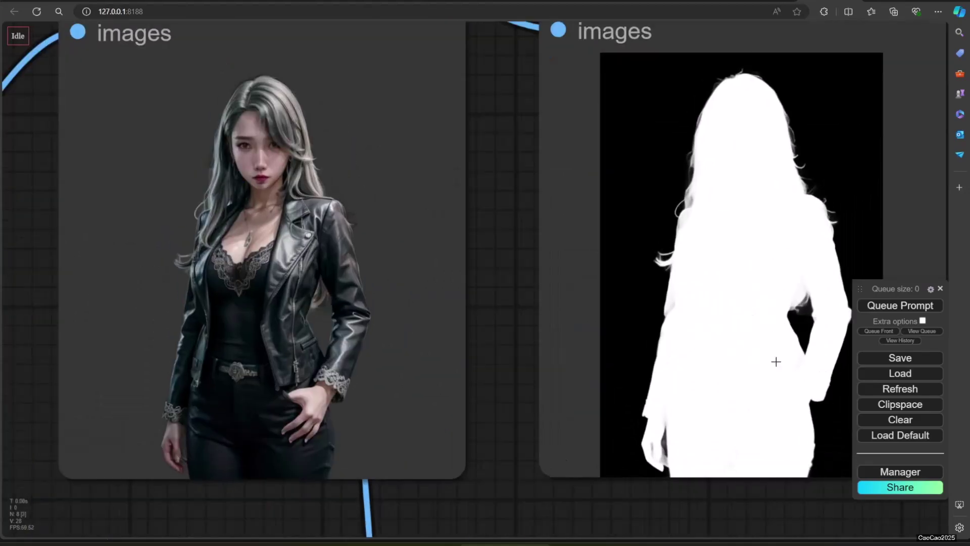
scroll(550, 359, "down", 3)
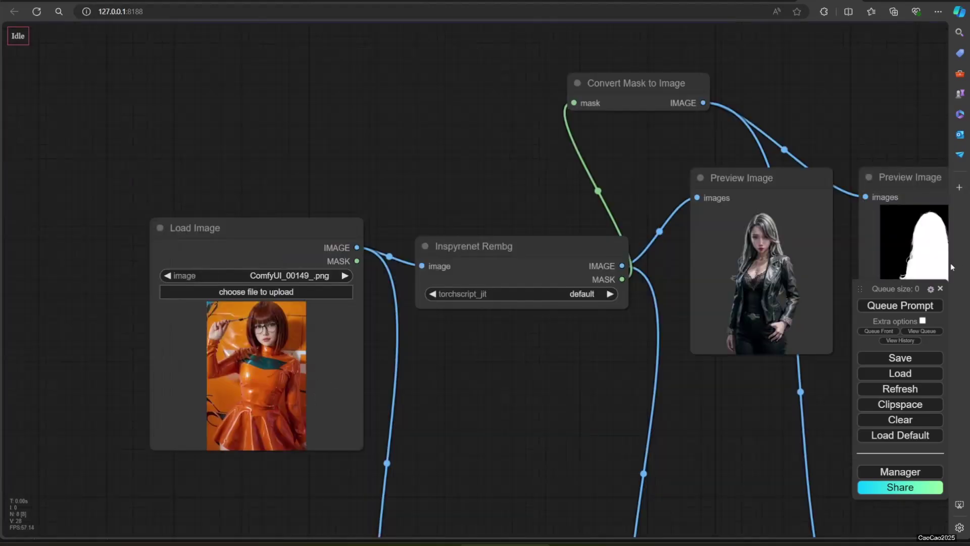
left_click(901, 305)
left_click_drag(739, 422, 534, 440)
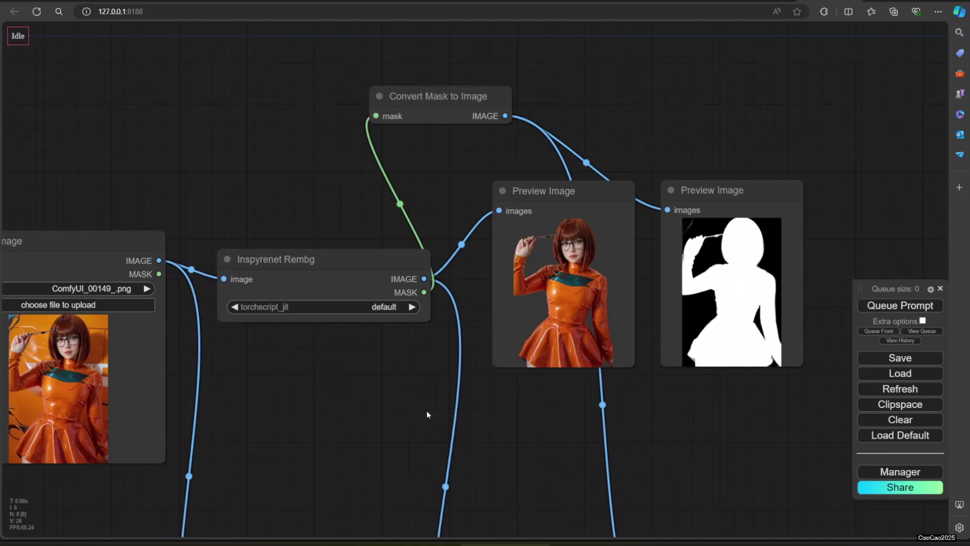
scroll(606, 313, "up", 5)
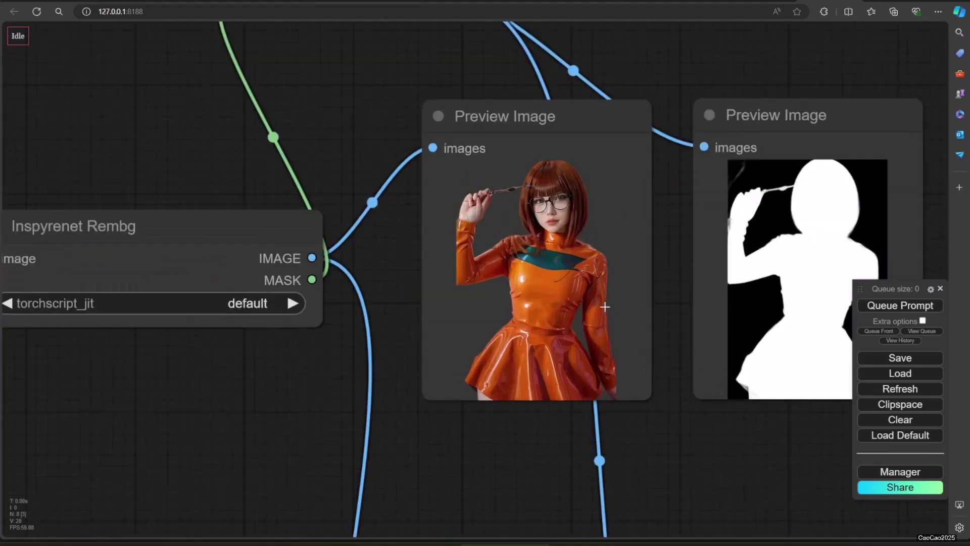
scroll(606, 313, "up", 3)
scroll(658, 311, "down", 2)
scroll(639, 372, "down", 3)
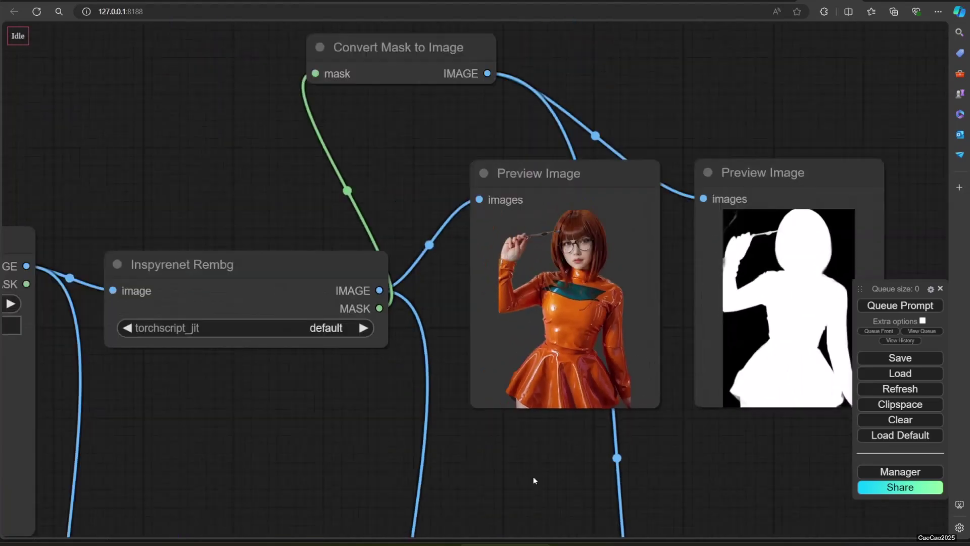
Step: Rerun the graph on further portraits, ending with b_00009.png processing
mouse_move(296, 476)
left_mouse_down()
mouse_move(688, 443)
mouse_move(357, 459)
left_mouse_up()
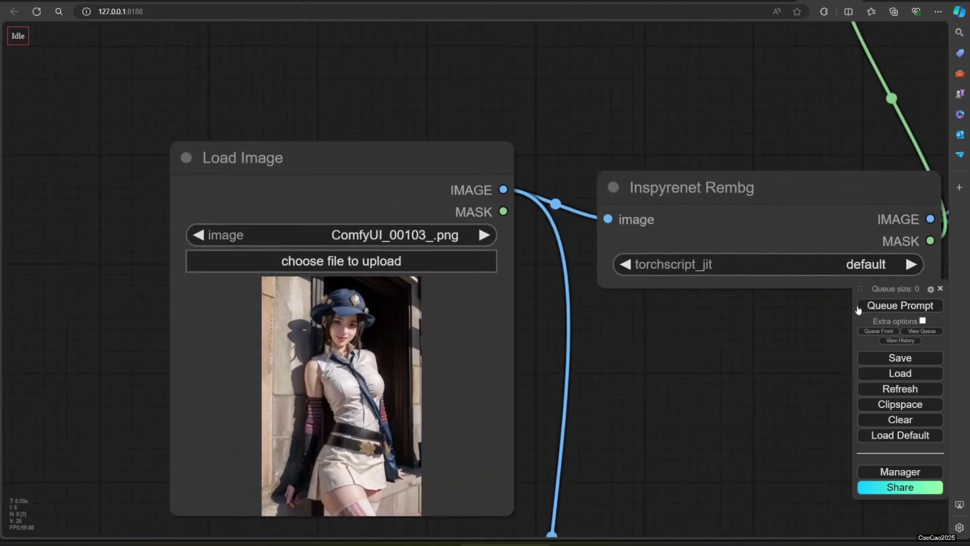
left_click(861, 306)
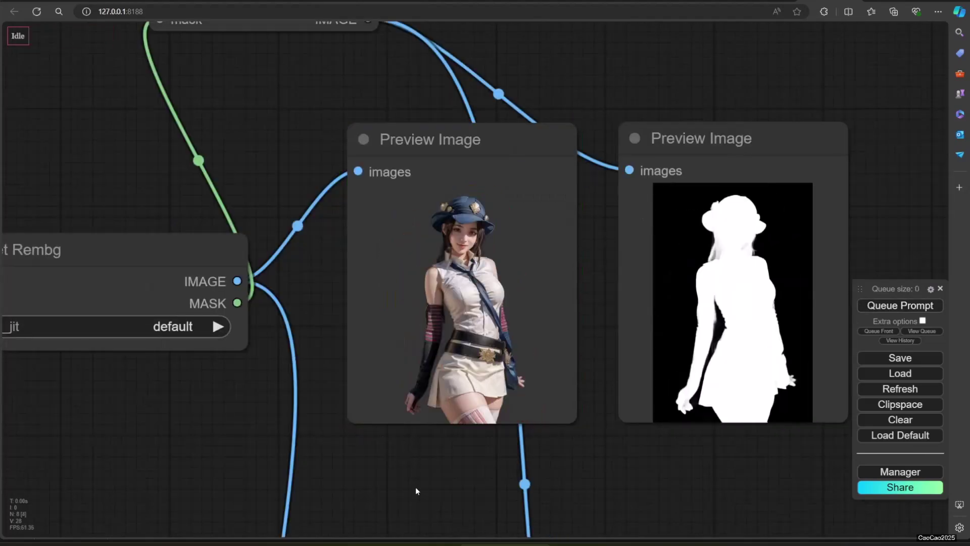
mouse_move(415, 487)
left_mouse_down()
mouse_move(393, 260)
mouse_move(395, 528)
left_mouse_up()
scroll(404, 470, "down", 2)
scroll(395, 528, "down", 3)
left_click_drag(287, 504, 541, 428)
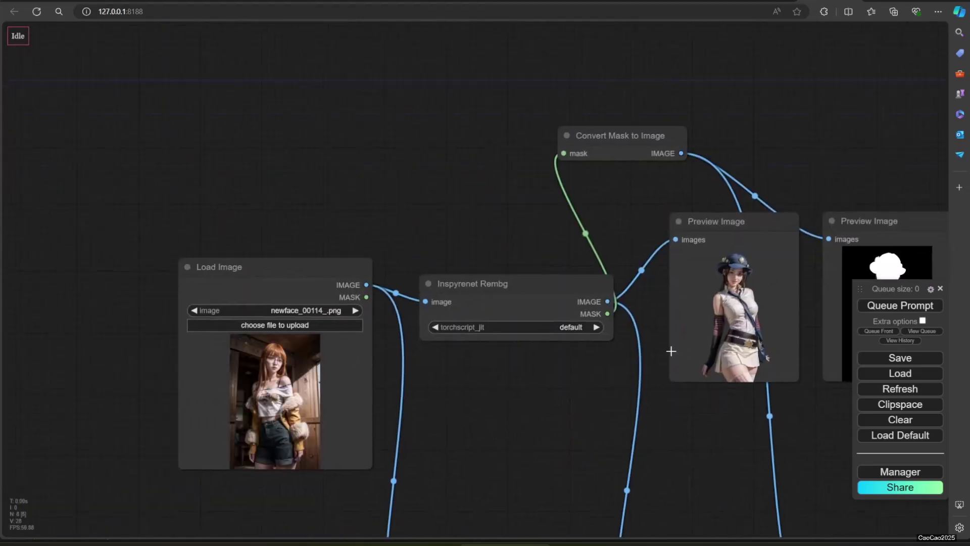
left_click(921, 305)
left_click_drag(680, 445, 362, 372)
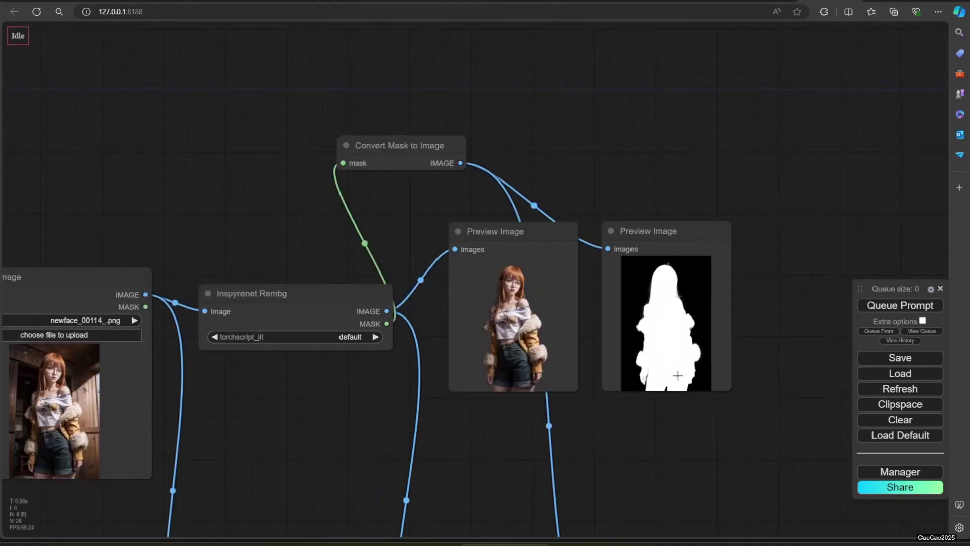
scroll(678, 372, "up", 2)
scroll(578, 381, "up", 5)
left_click_drag(451, 304, 596, 376)
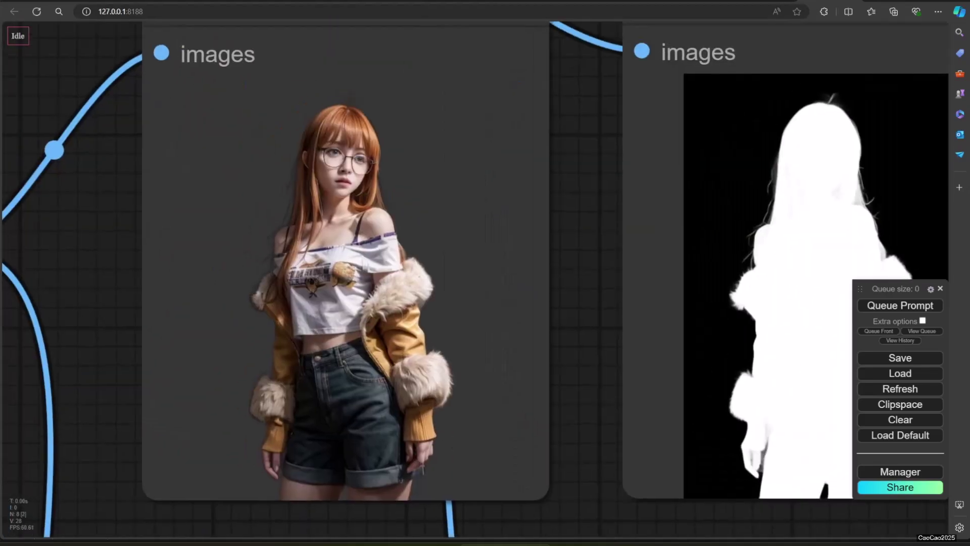
scroll(614, 402, "down", 5)
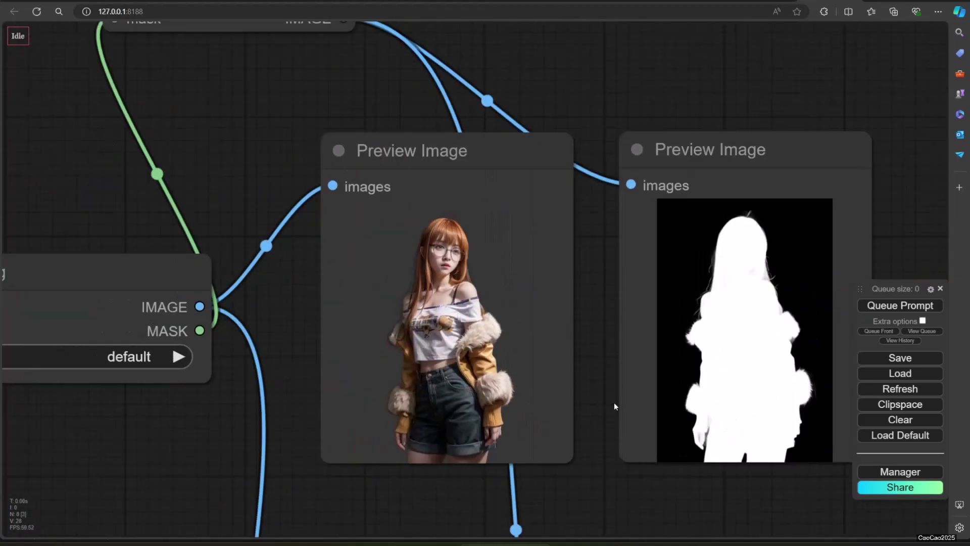
scroll(606, 408, "down", 4)
left_click_drag(601, 412, 818, 343)
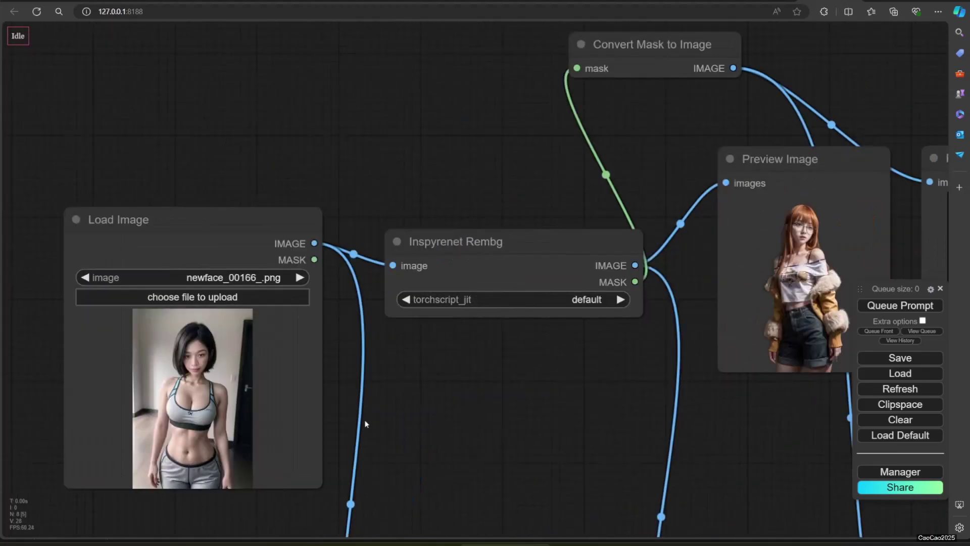
left_click(898, 306)
mouse_move(596, 422)
left_mouse_down()
mouse_move(451, 491)
mouse_move(494, 532)
left_mouse_up()
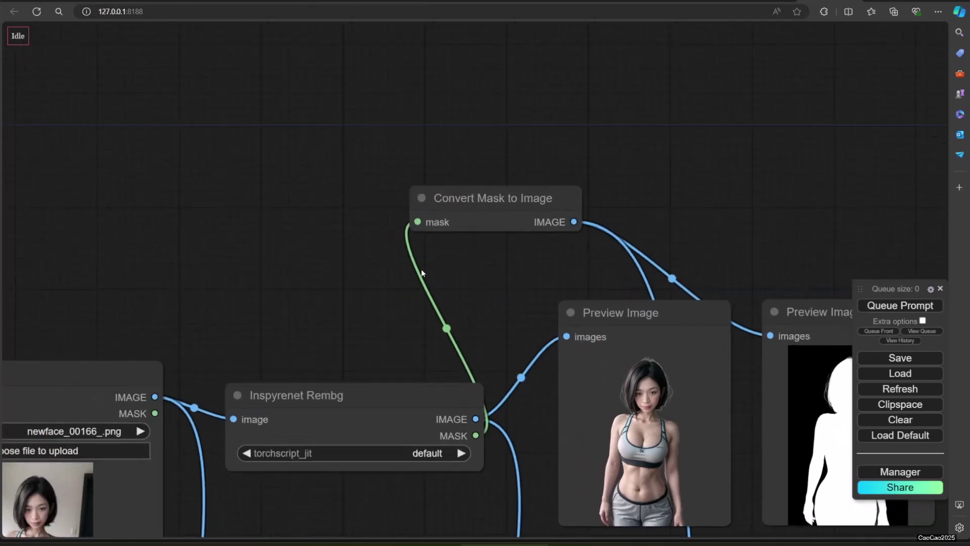
mouse_move(405, 296)
left_mouse_down()
mouse_move(471, 348)
mouse_move(464, 339)
left_mouse_up()
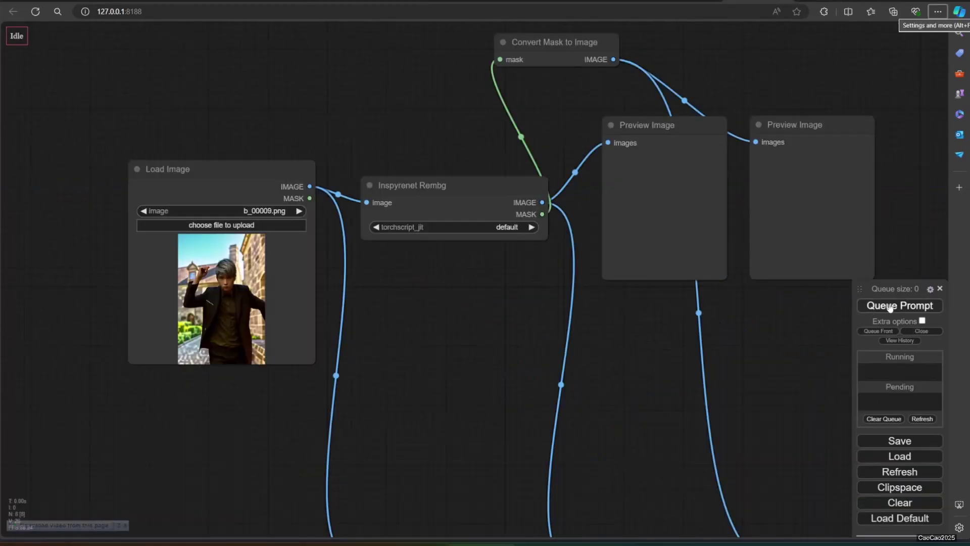
Step: Add ImageCompositeMasked with Load Image as source and the Rembg MASK as mask
left_click(893, 305)
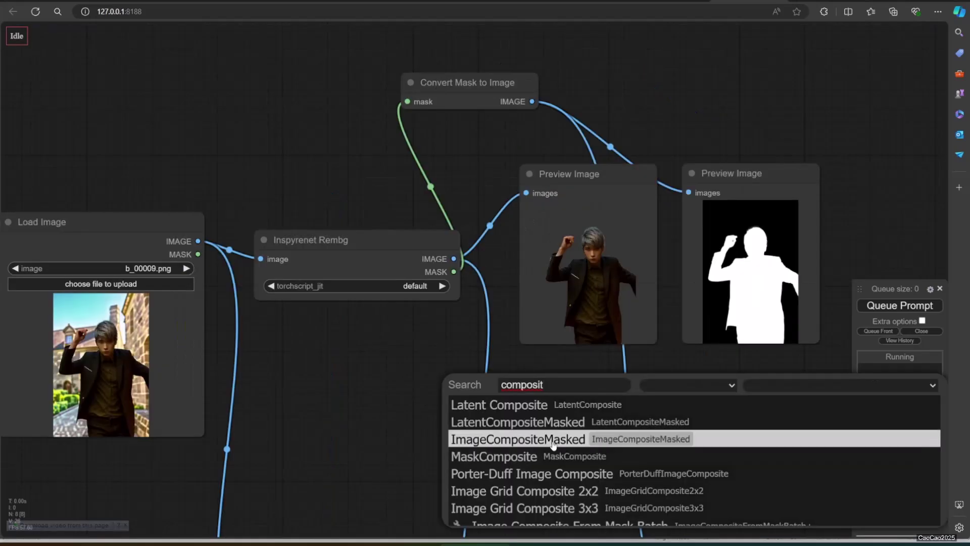
left_click(518, 439)
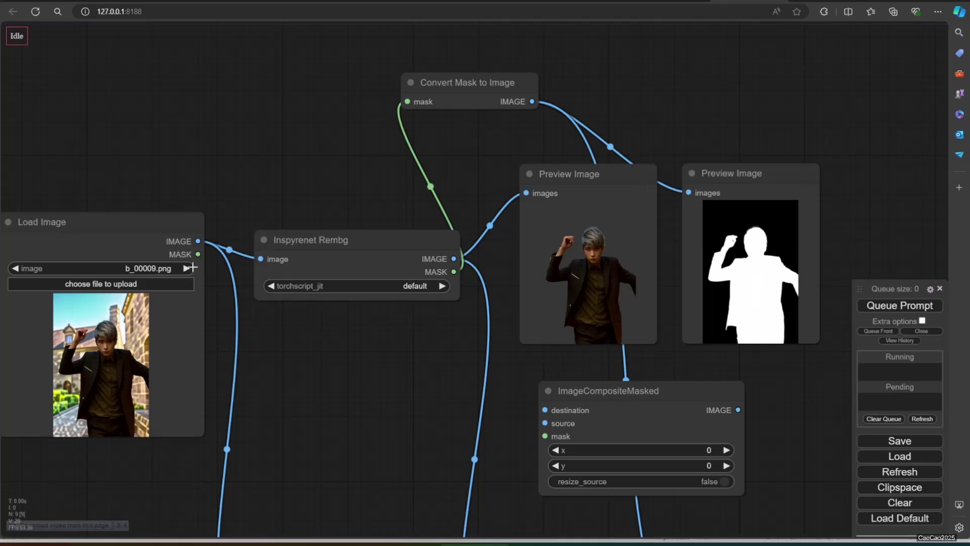
left_click_drag(198, 243, 539, 423)
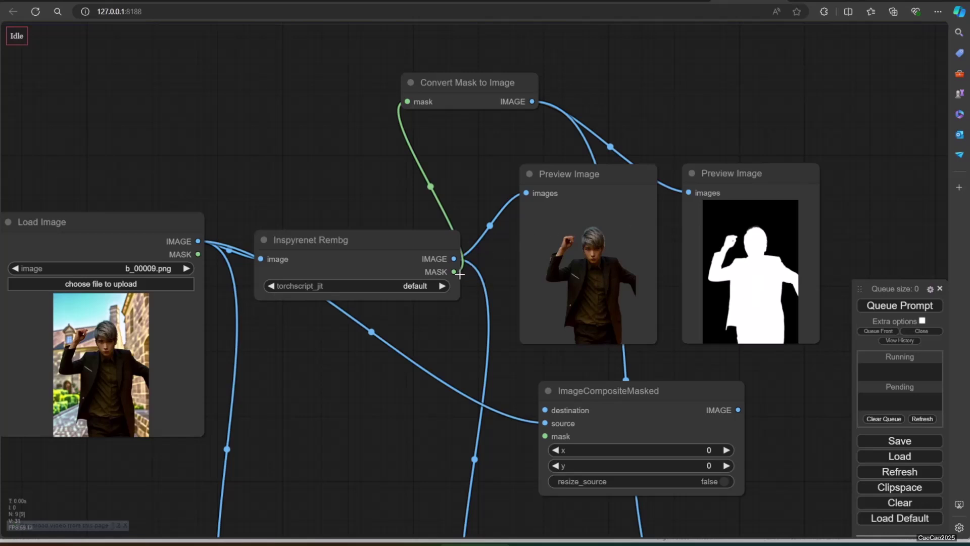
left_click_drag(454, 271, 456, 278)
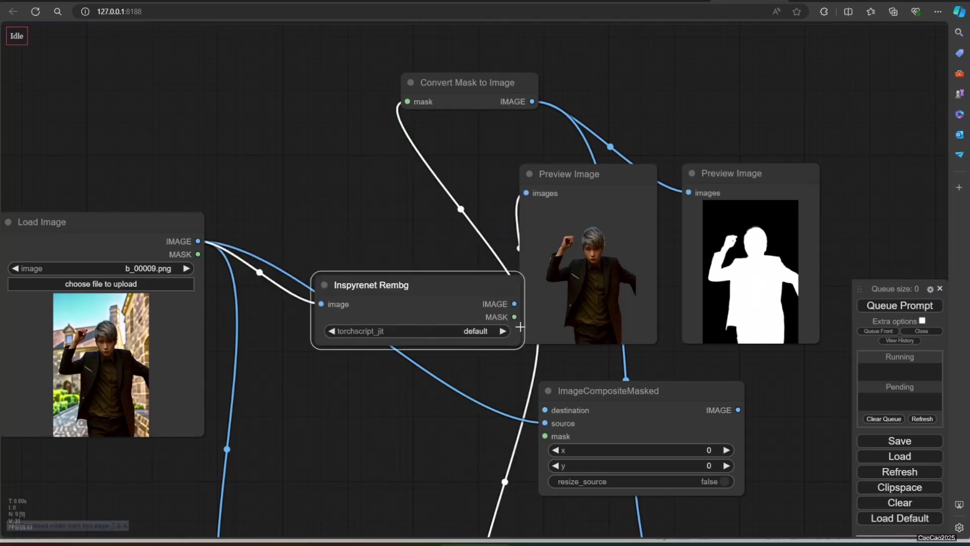
left_click_drag(356, 239, 305, 203)
mouse_move(402, 236)
left_mouse_down()
mouse_move(501, 410)
mouse_move(545, 436)
left_mouse_up()
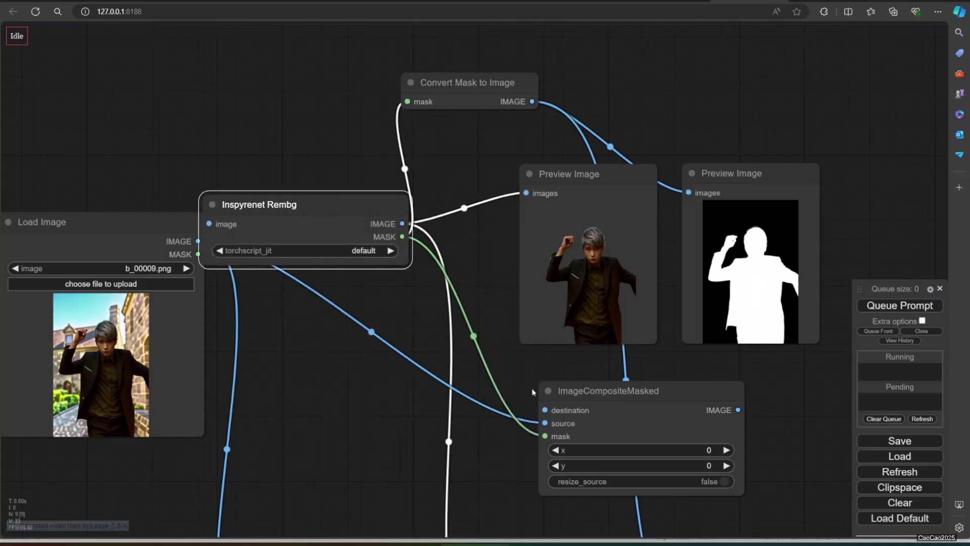
Step: Convert the Rembg mask to an image with a second node and feed the composite's destination
double_click(415, 325)
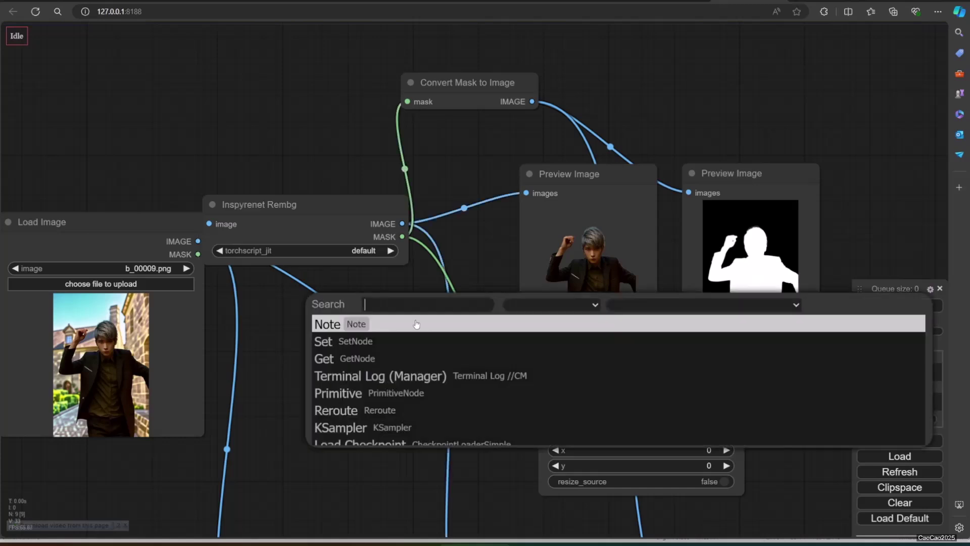
type("conv")
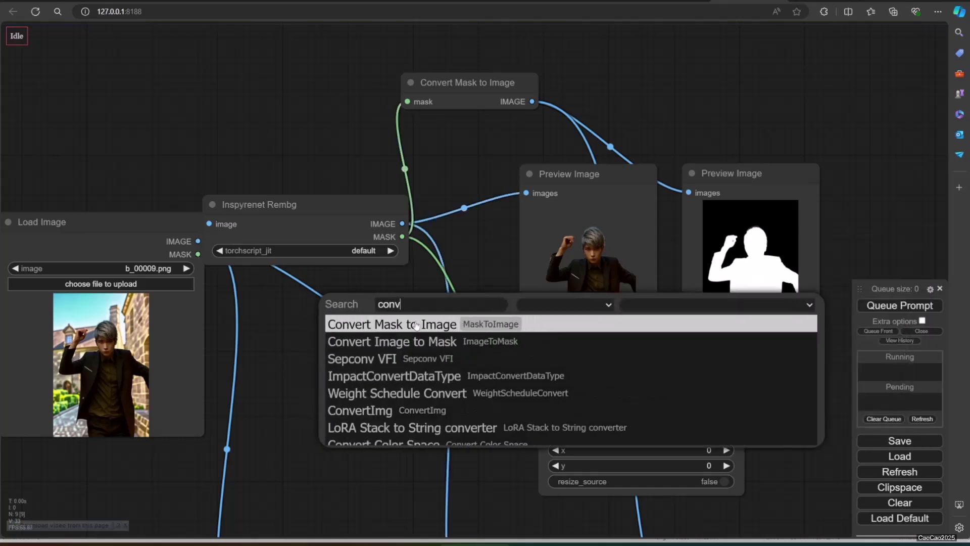
left_click(416, 326)
left_click_drag(449, 307, 400, 307)
mouse_move(401, 239)
left_mouse_down()
mouse_move(356, 236)
mouse_move(375, 333)
left_mouse_up()
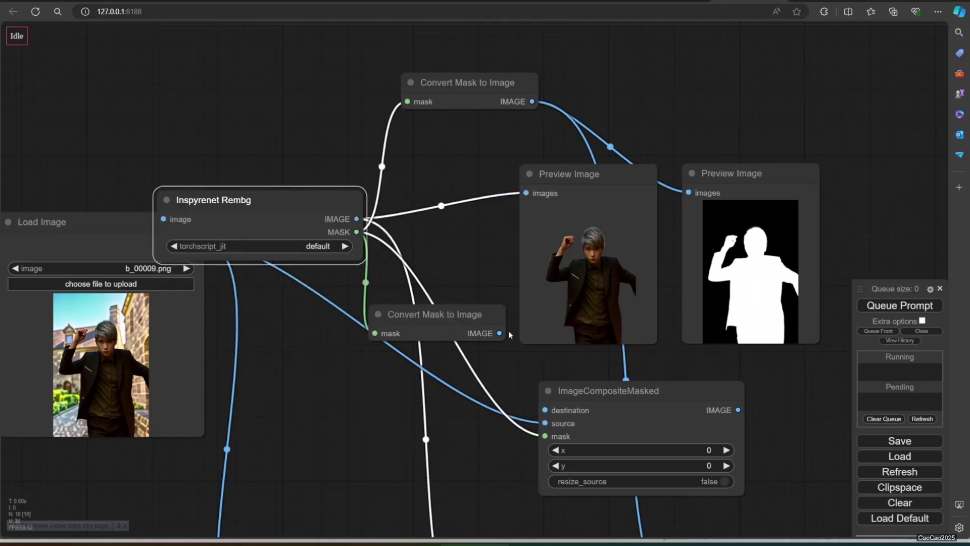
left_click_drag(501, 333, 545, 423)
Step: Preview the composite output and run it, showing the figure on black
left_click_drag(763, 391, 534, 342)
double_click(595, 359)
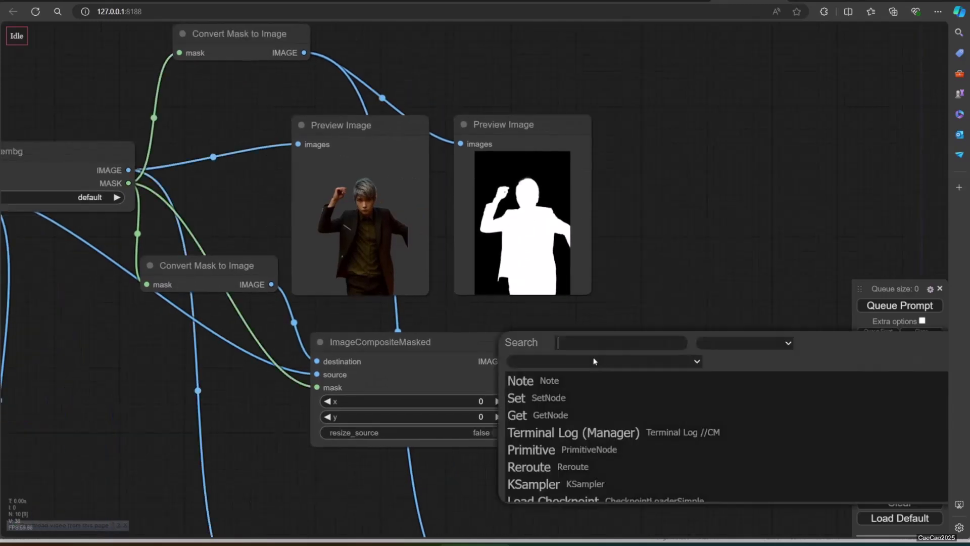
type("previe")
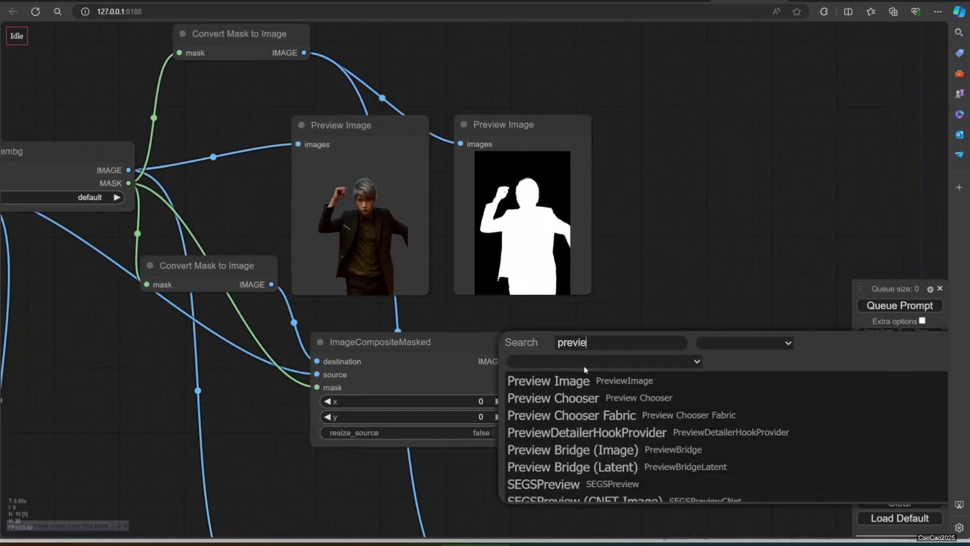
left_click(577, 384)
left_click_drag(510, 361, 637, 362)
left_click(886, 307)
mouse_move(705, 306)
left_mouse_down()
mouse_move(715, 266)
mouse_move(697, 229)
left_mouse_up()
scroll(708, 333, "up", 2)
scroll(718, 335, "up", 1)
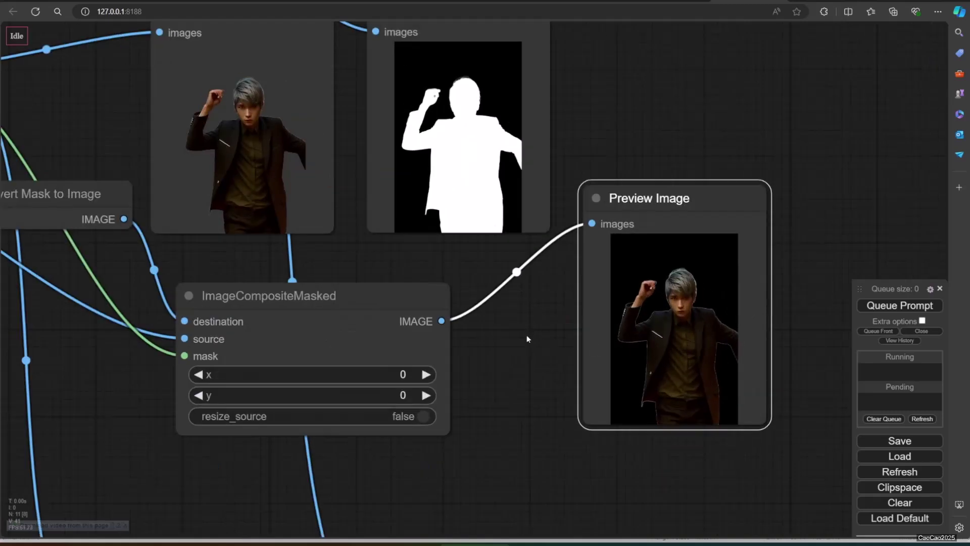
Step: Route the Rembg mask through InvertMask into Convert Mask to Image, then rerun
left_click_drag(528, 337, 657, 355)
double_click(34, 360)
type("inver")
left_click(156, 418)
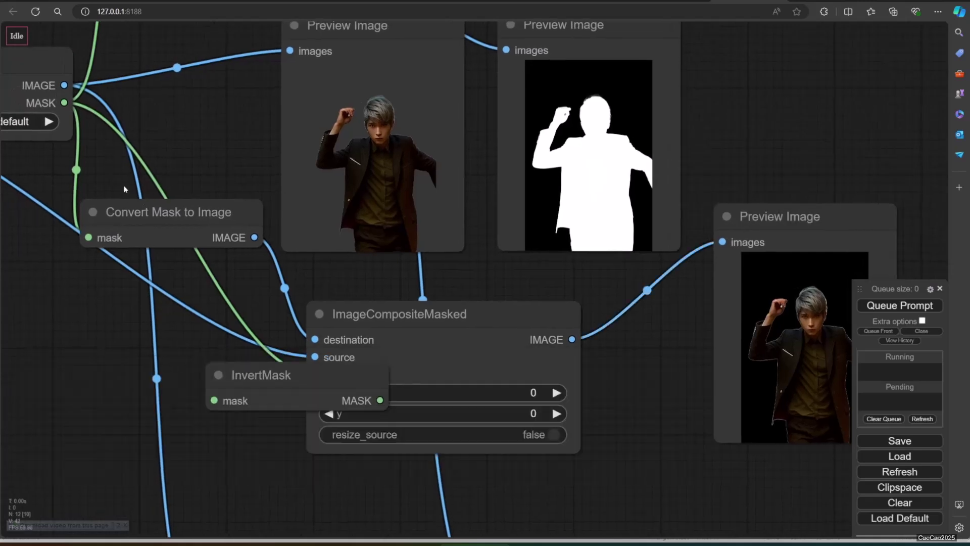
left_click_drag(190, 250, 269, 256)
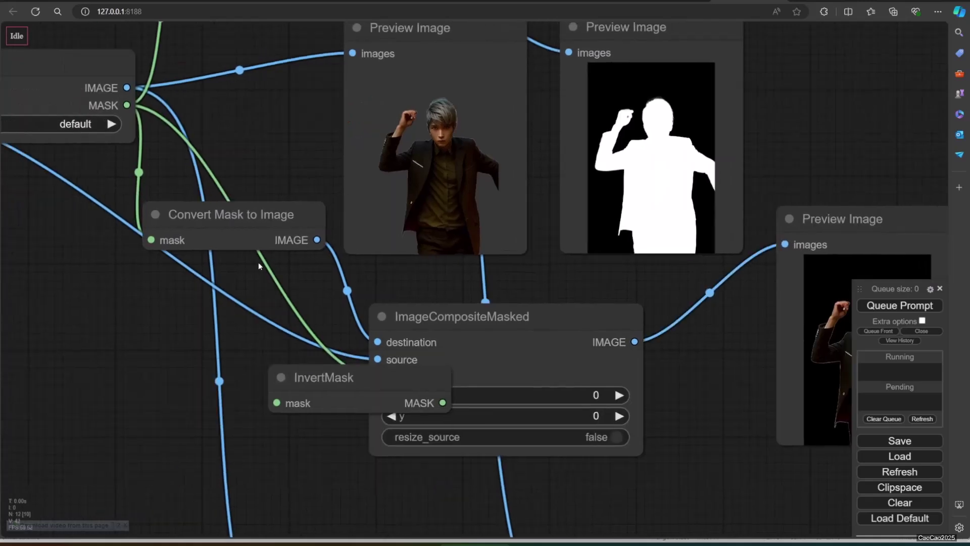
scroll(259, 262, "down", 3)
left_click_drag(212, 218, 169, 366)
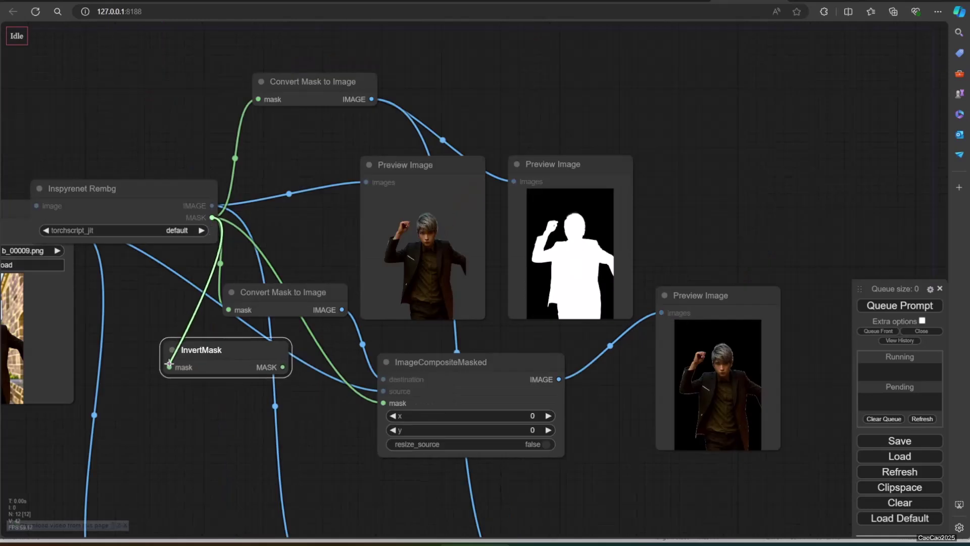
mouse_move(283, 367)
left_mouse_down()
mouse_move(229, 309)
mouse_move(280, 315)
mouse_move(265, 466)
left_mouse_up()
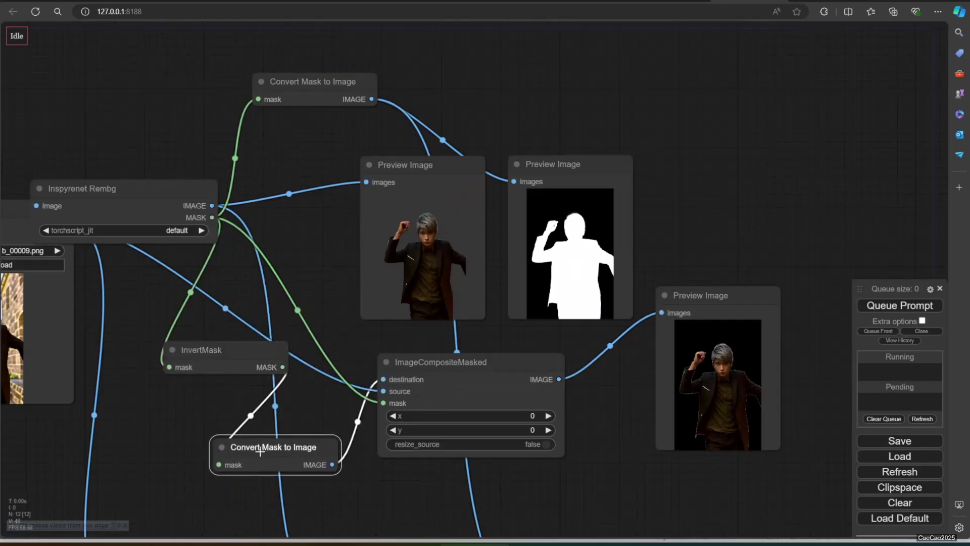
left_click(892, 304)
scroll(759, 468, "up", 4)
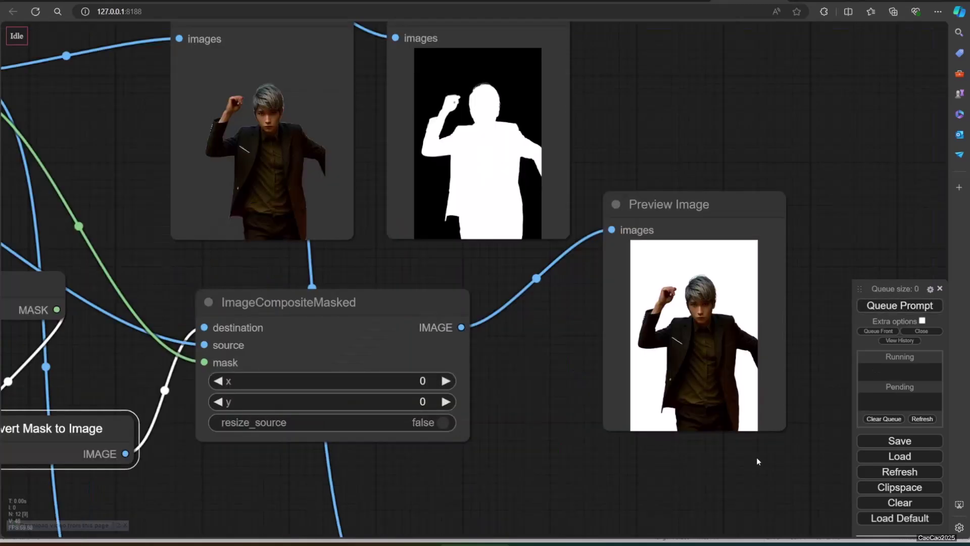
scroll(757, 461, "down", 3)
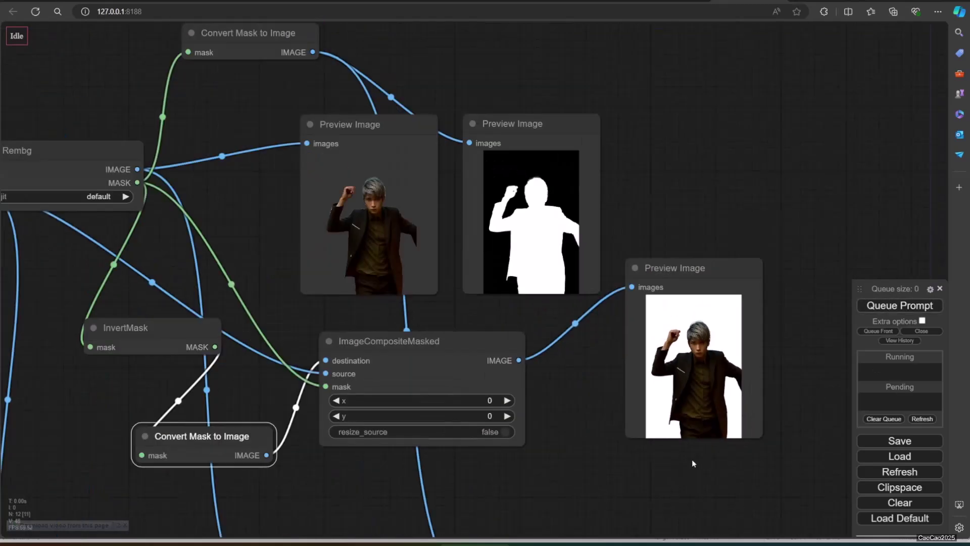
Step: Feed a 512×768 EmptyImage with color 55 into the composite destination and rerun
double_click(107, 409)
type("empt")
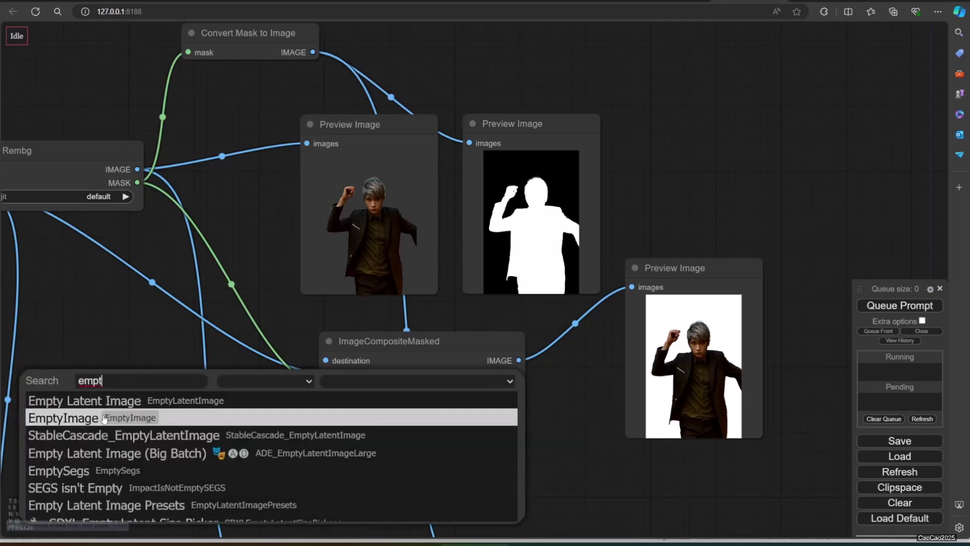
left_click(105, 417)
left_click_drag(167, 387, 81, 321)
left_click(194, 371)
type("768")
key("Return")
left_click(177, 399)
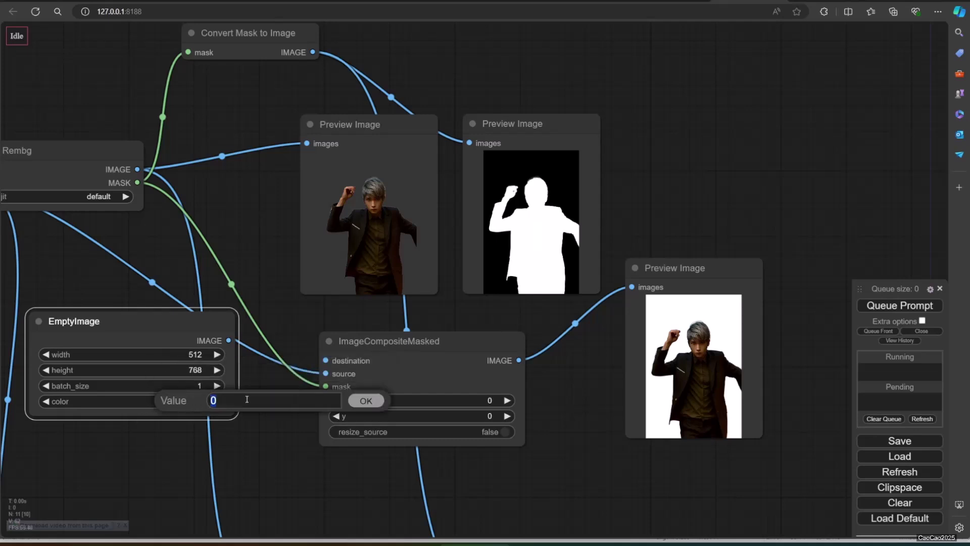
key("Return")
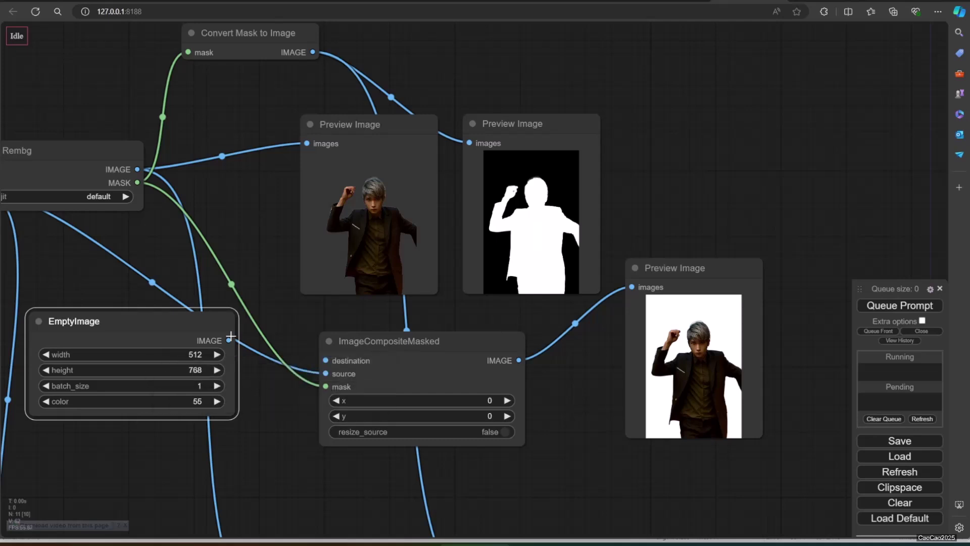
left_click_drag(228, 340, 326, 360)
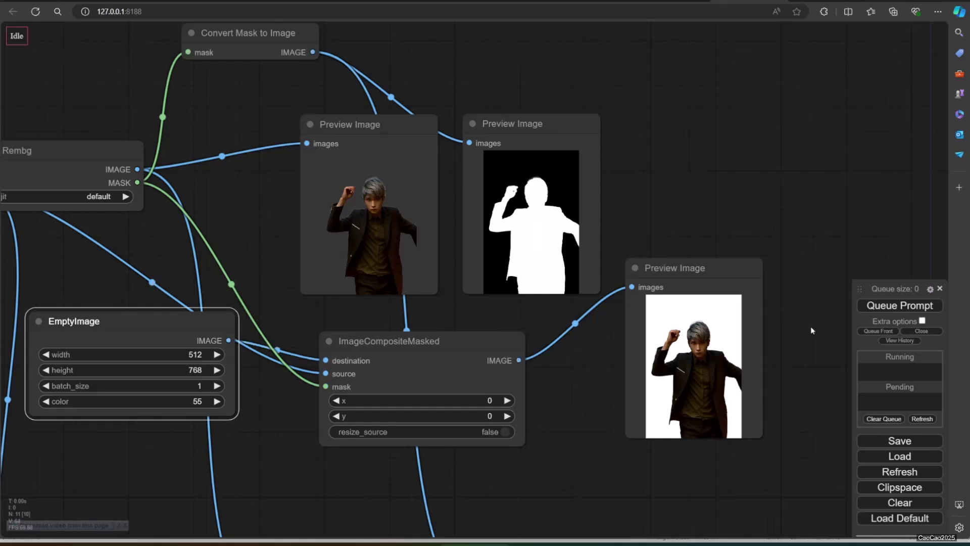
left_click(907, 305)
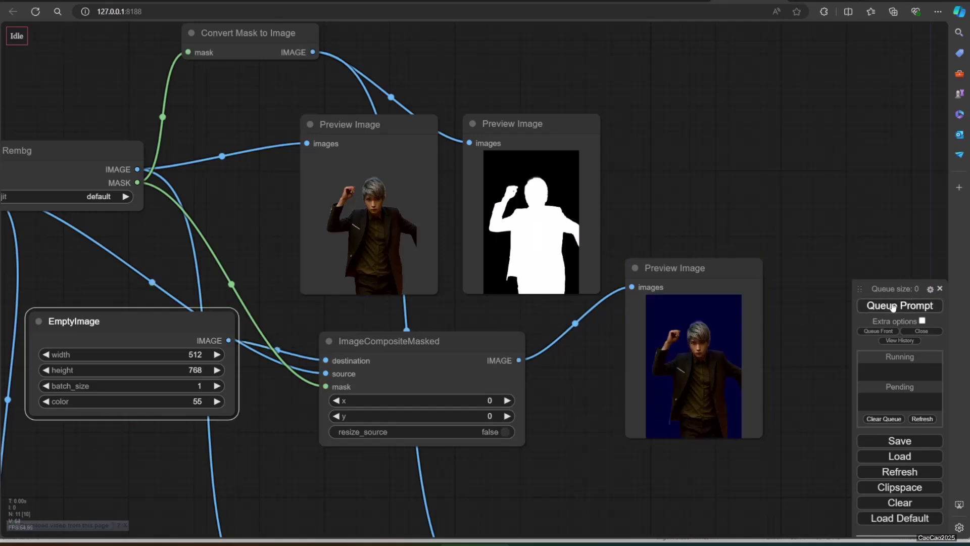